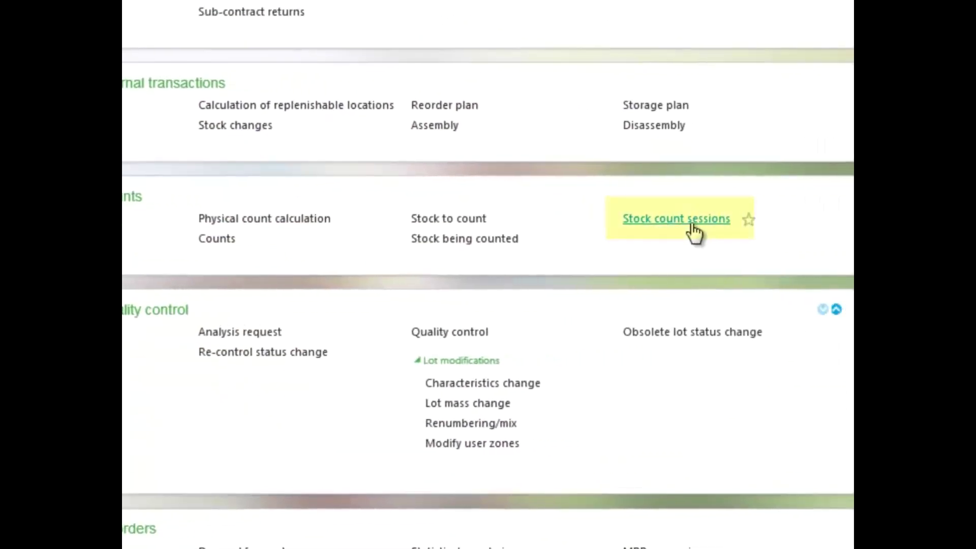
Create a new stock count session for storage site NA012 with description 123115CT
{"action": "left_click", "coordinate": [691, 224]}
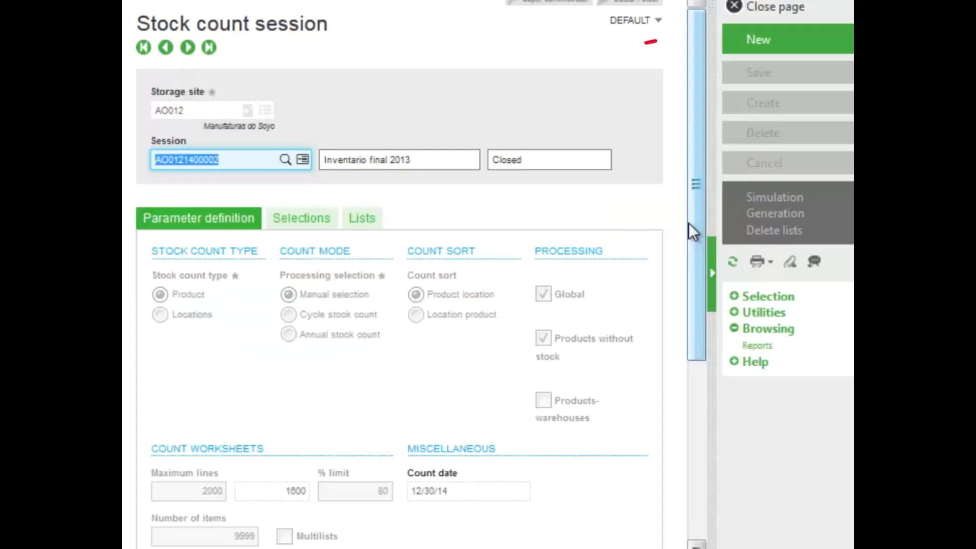
{"action": "left_click", "coordinate": [757, 43]}
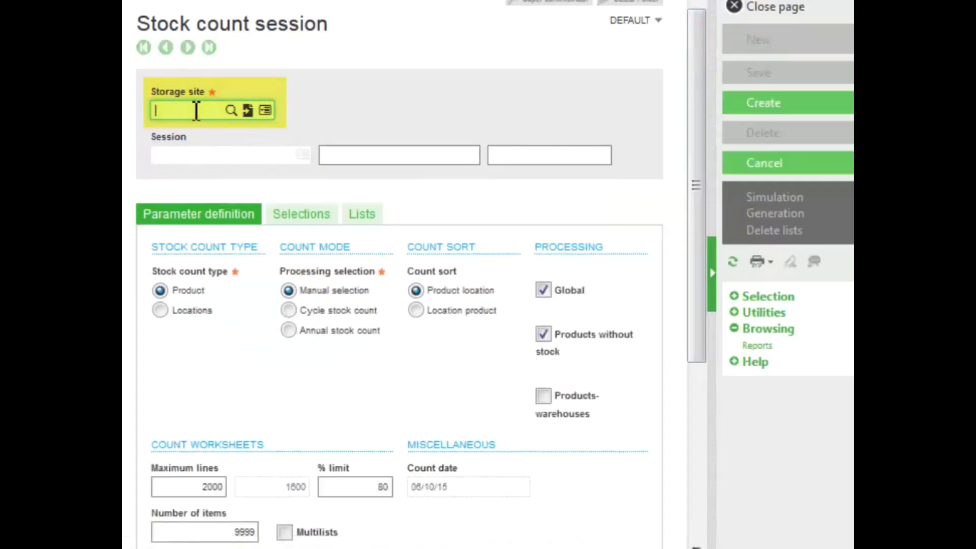
{"action": "type", "text": "NA012"}
{"action": "key", "text": "Tab"}
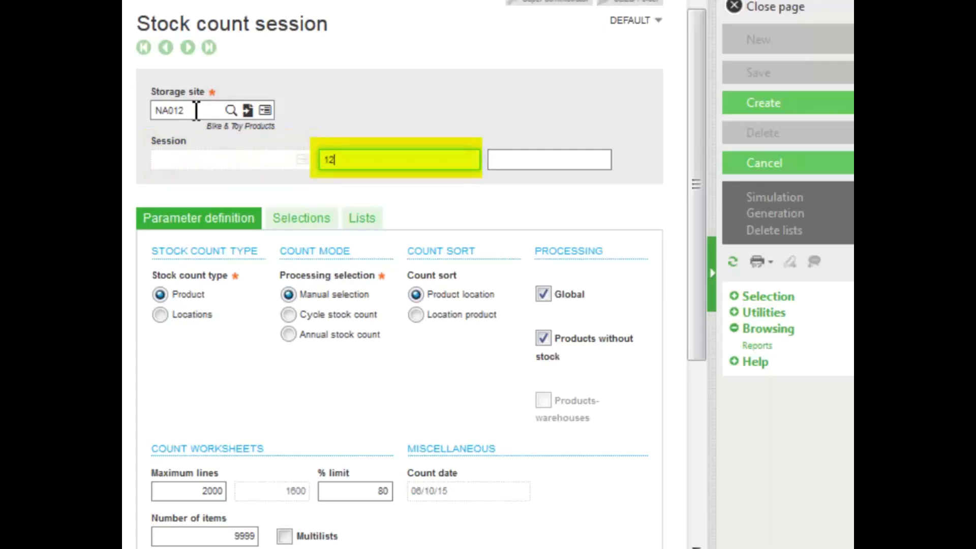
{"action": "type", "text": "3115CT"}
{"action": "key", "text": "Tab"}
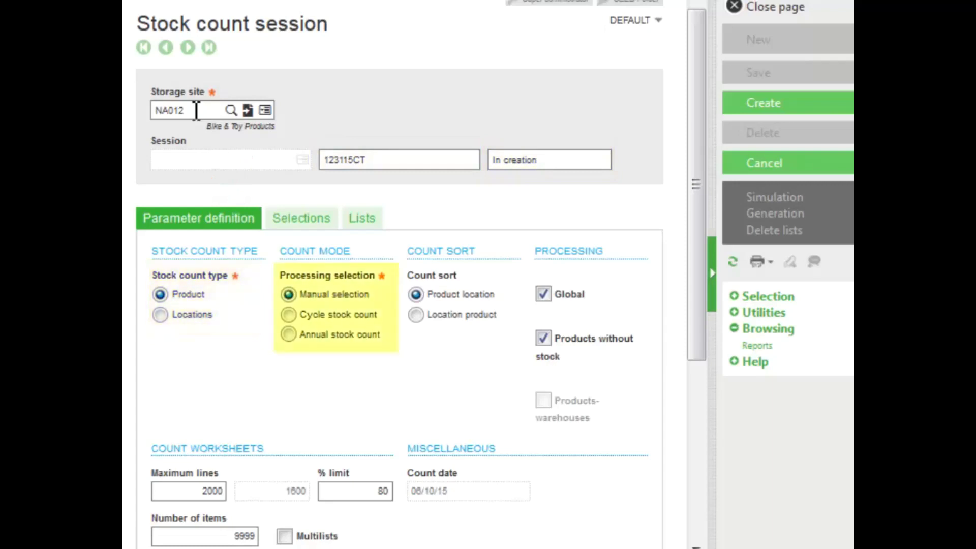
Select Annual stock count mode and clear the Products without stock option
{"action": "left_click", "coordinate": [291, 338]}
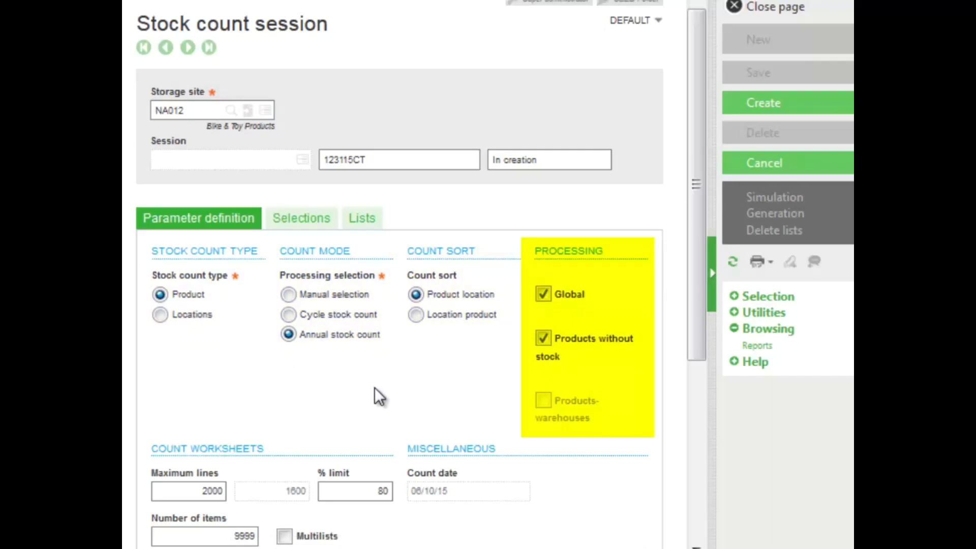
{"action": "left_click", "coordinate": [549, 340]}
{"action": "left_click_drag", "start_coordinate": [699, 353], "coordinate": [722, 482]}
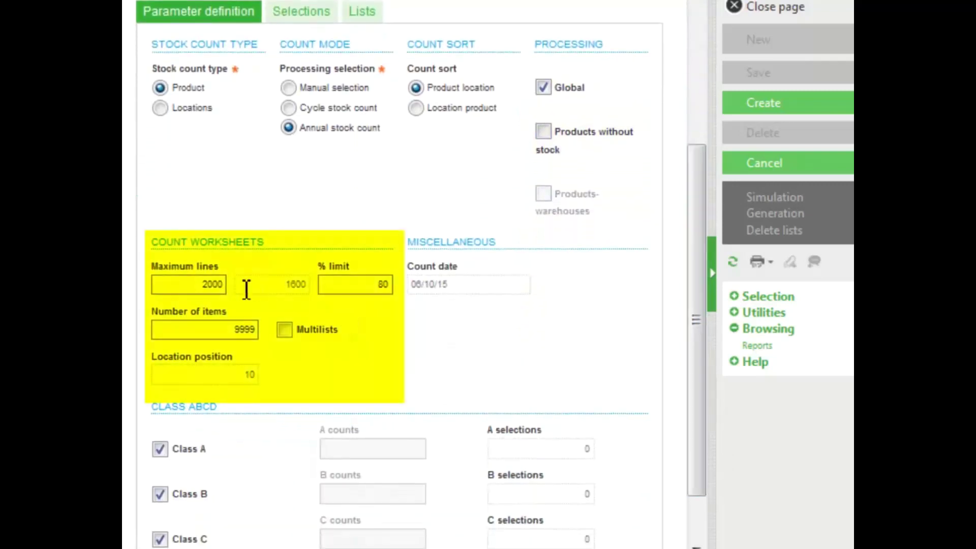
Set 5 maximum lines per worksheet, a 90% limit, and turn on Multilists
{"action": "left_click", "coordinate": [208, 283]}
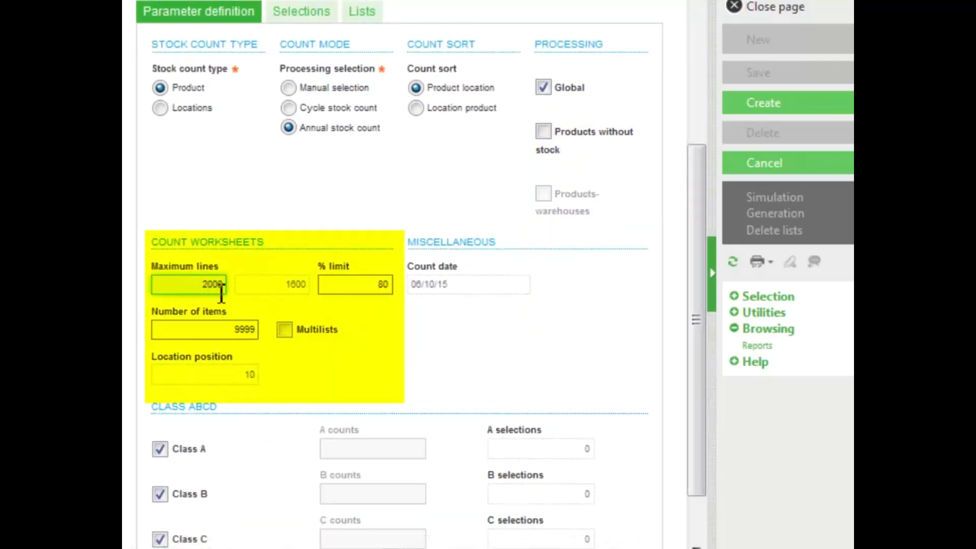
{"action": "key", "text": "BackSpace"}
{"action": "key", "text": "BackSpace"}
{"action": "key", "text": "BackSpace"}
{"action": "key", "text": "BackSpace"}
{"action": "type", "text": "5"}
{"action": "key", "text": "Tab"}
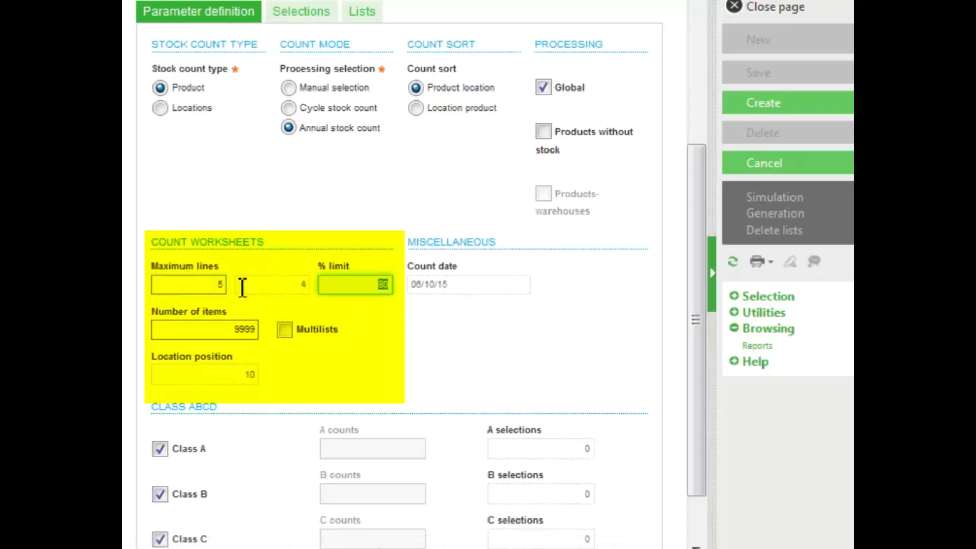
{"action": "type", "text": "90"}
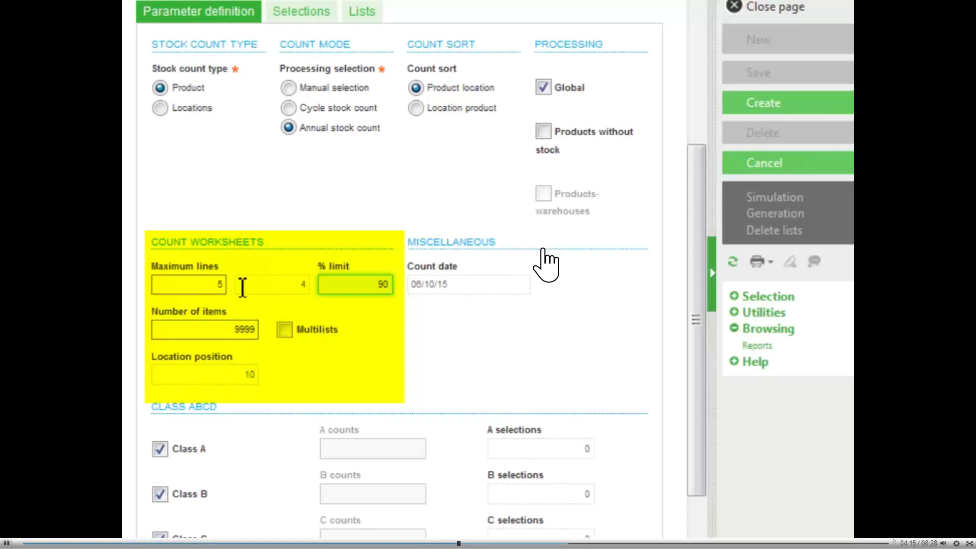
{"action": "left_click", "coordinate": [285, 330]}
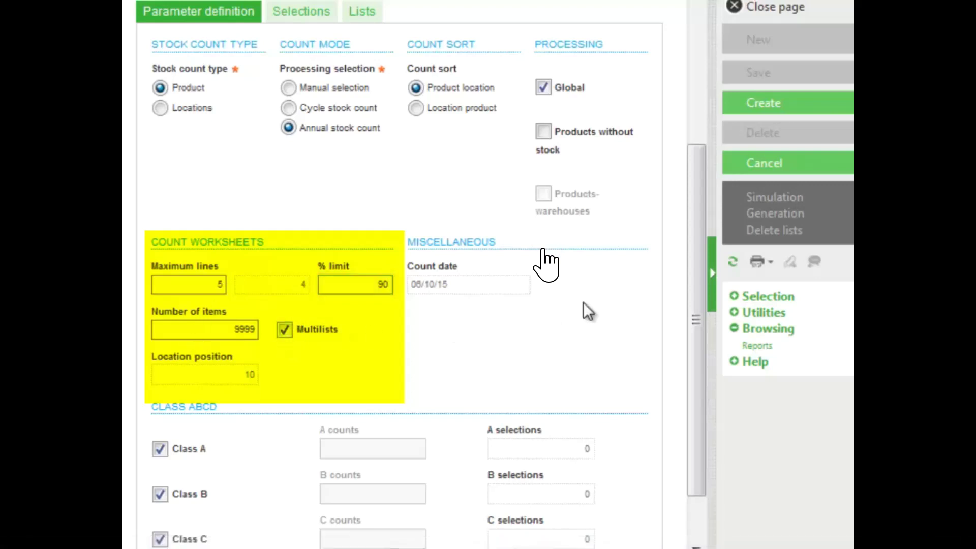
{"action": "left_click_drag", "start_coordinate": [693, 290], "coordinate": [695, 395]}
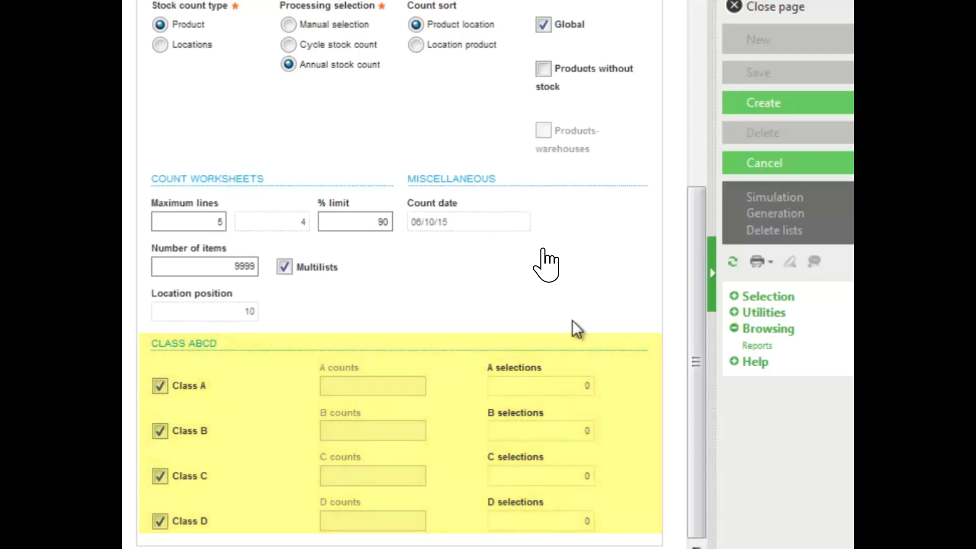
{"action": "left_click_drag", "start_coordinate": [701, 300], "coordinate": [698, 134]}
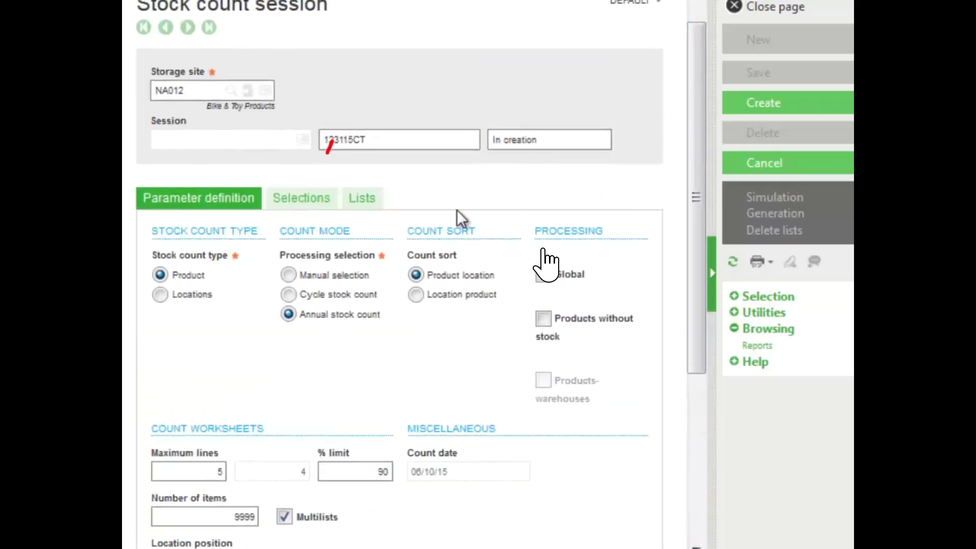
{"action": "left_click", "coordinate": [321, 204]}
Review the Start-End, Stock, Locations and Warehouses selection ranges, leaving them all blank
{"action": "left_click_drag", "start_coordinate": [692, 165], "coordinate": [690, 264]}
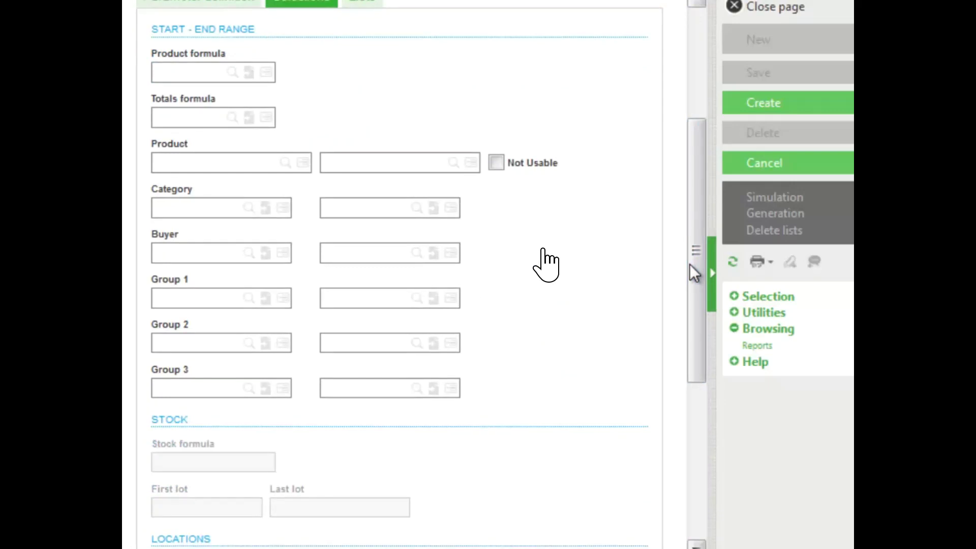
{"action": "left_click_drag", "start_coordinate": [692, 264], "coordinate": [710, 425]}
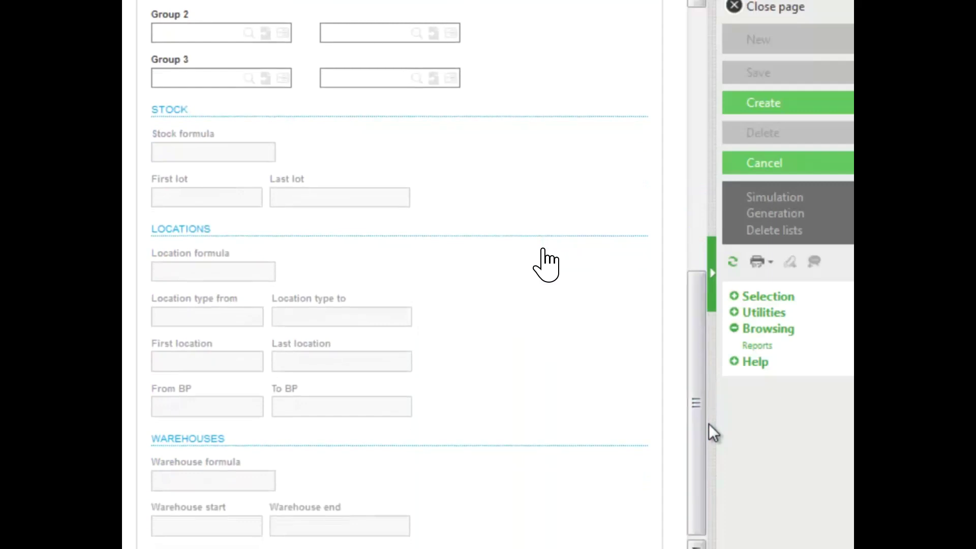
{"action": "left_click_drag", "start_coordinate": [699, 433], "coordinate": [690, 169]}
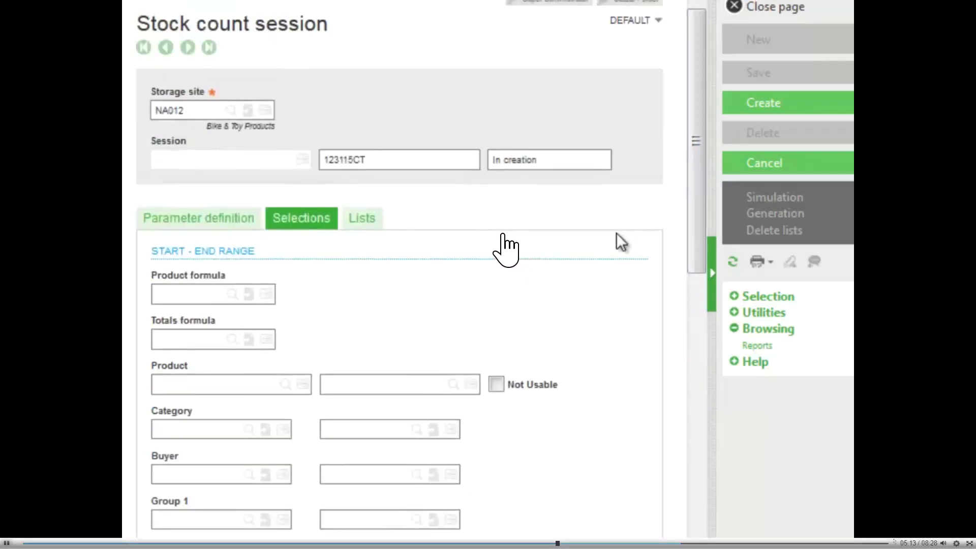
{"action": "left_click", "coordinate": [188, 223]}
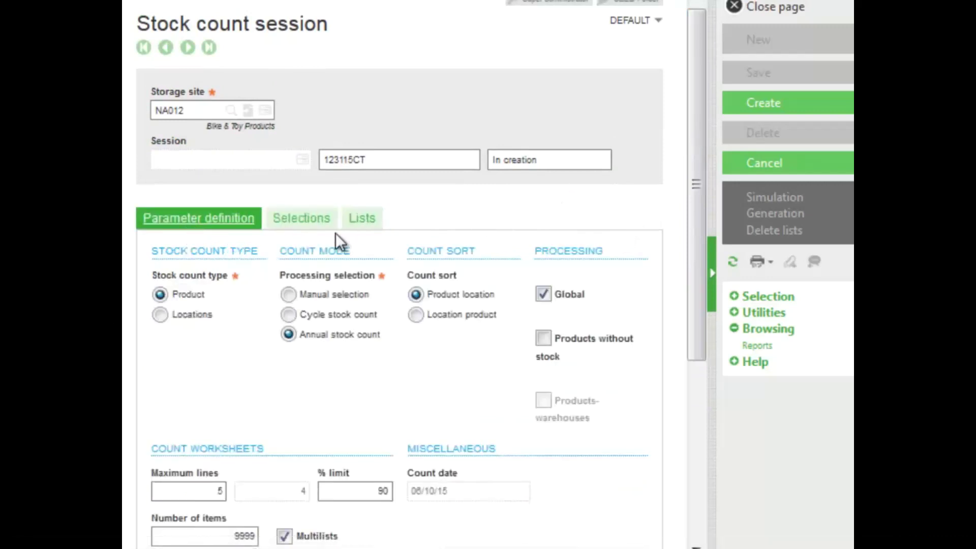
{"action": "left_click", "coordinate": [763, 102]}
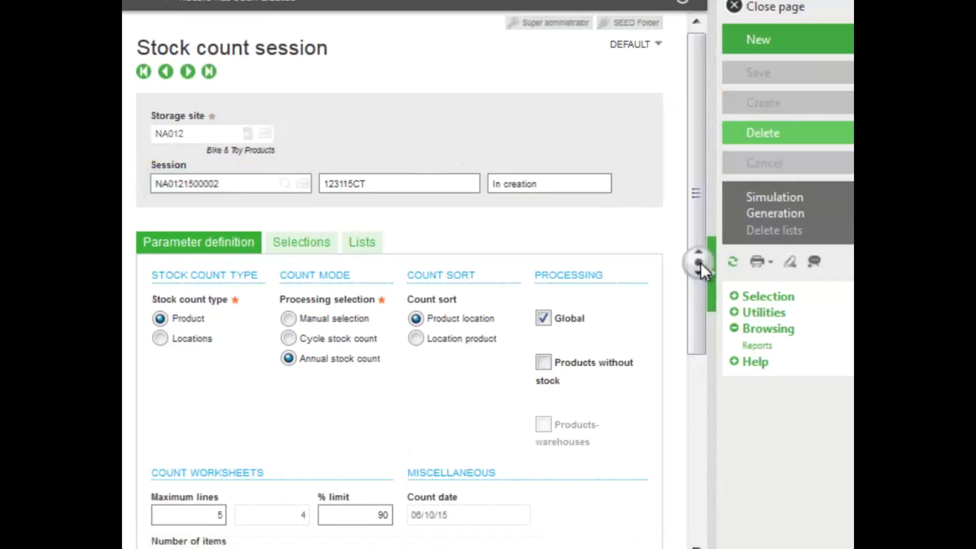
{"action": "scroll", "coordinate": [701, 263], "scroll_direction": "down", "scroll_amount": 5}
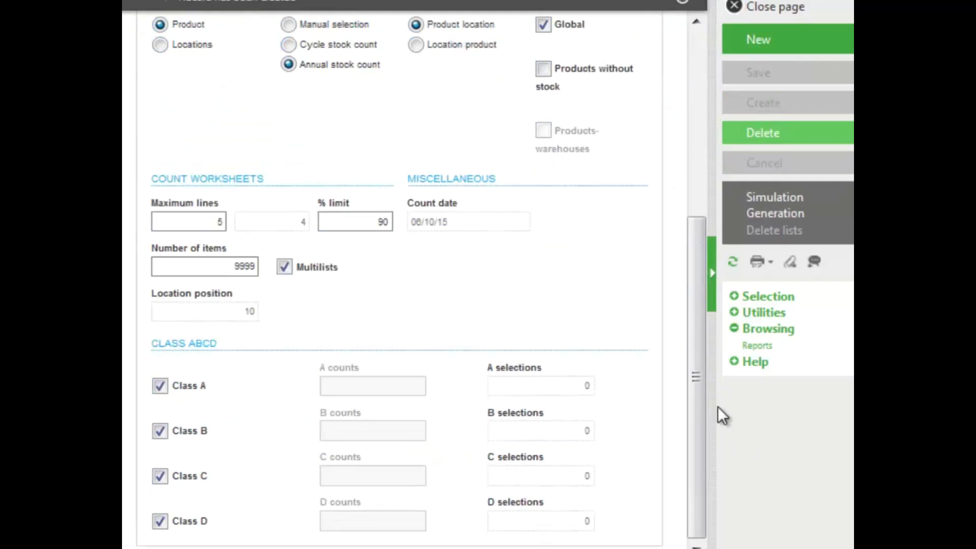
{"action": "left_click_drag", "start_coordinate": [696, 376], "coordinate": [690, 153]}
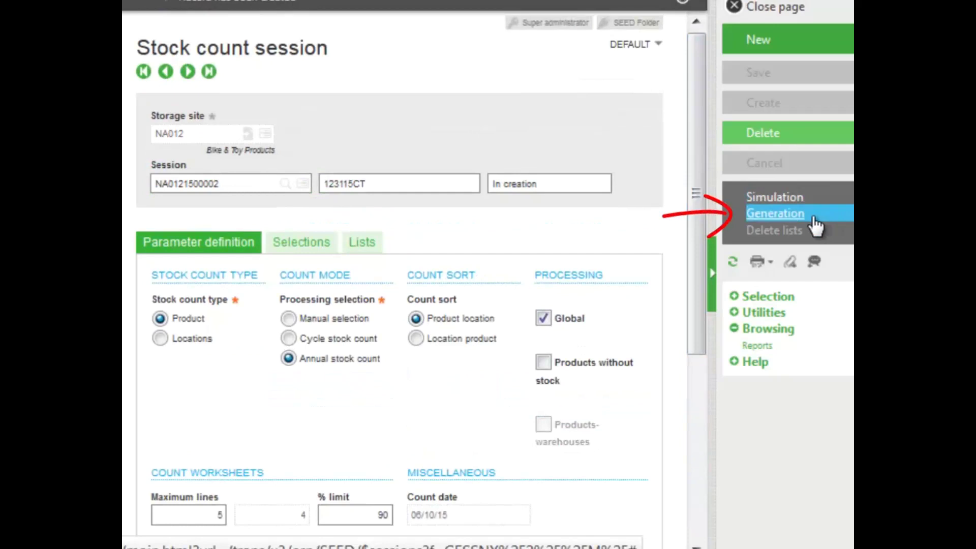
{"action": "left_click", "coordinate": [791, 199]}
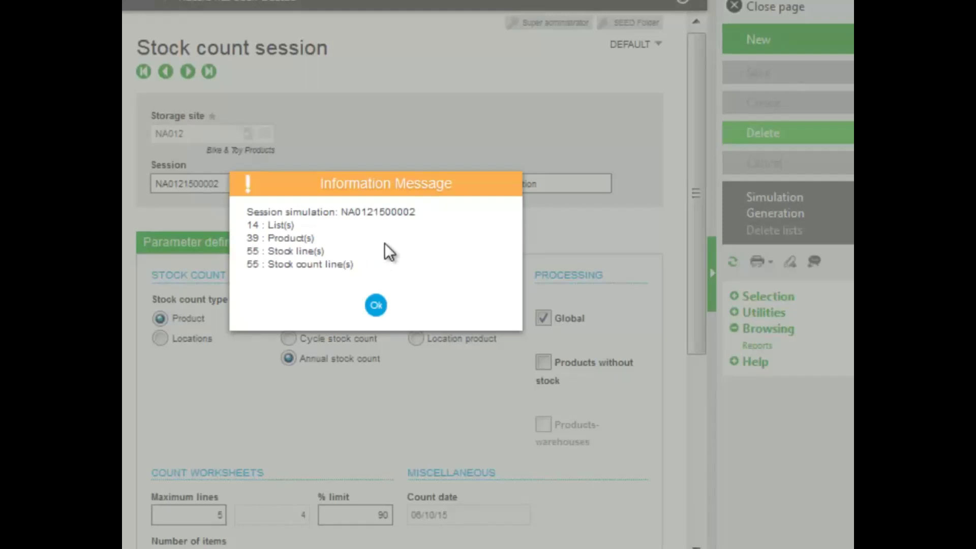
Accept the 14-list simulation and generate the count lists, making the session To be counted
{"action": "left_click", "coordinate": [377, 307]}
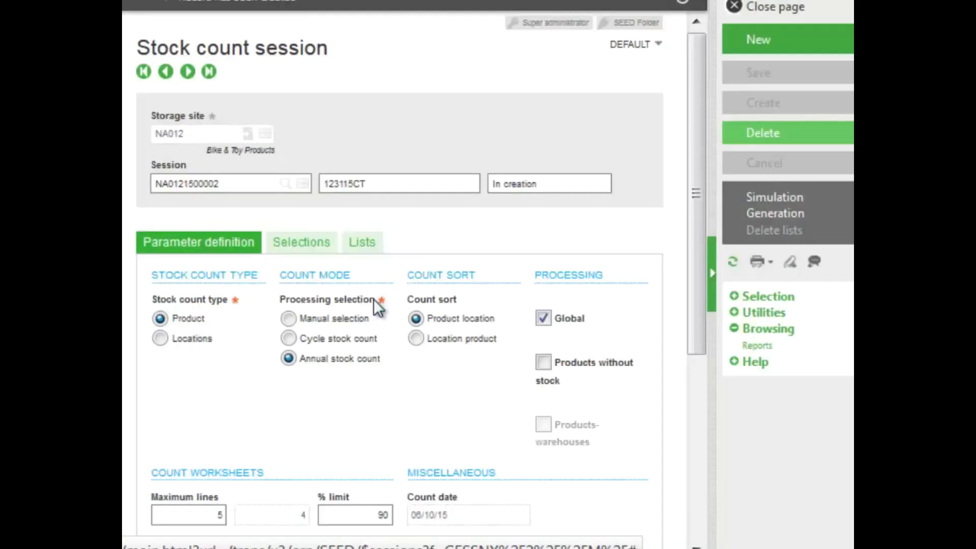
{"action": "left_click", "coordinate": [767, 213]}
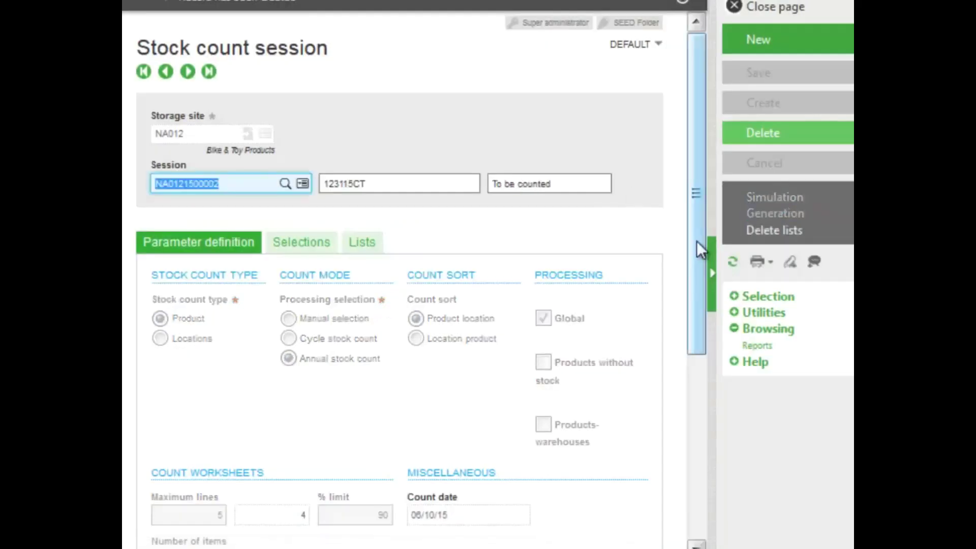
{"action": "left_click_drag", "start_coordinate": [696, 240], "coordinate": [715, 294]}
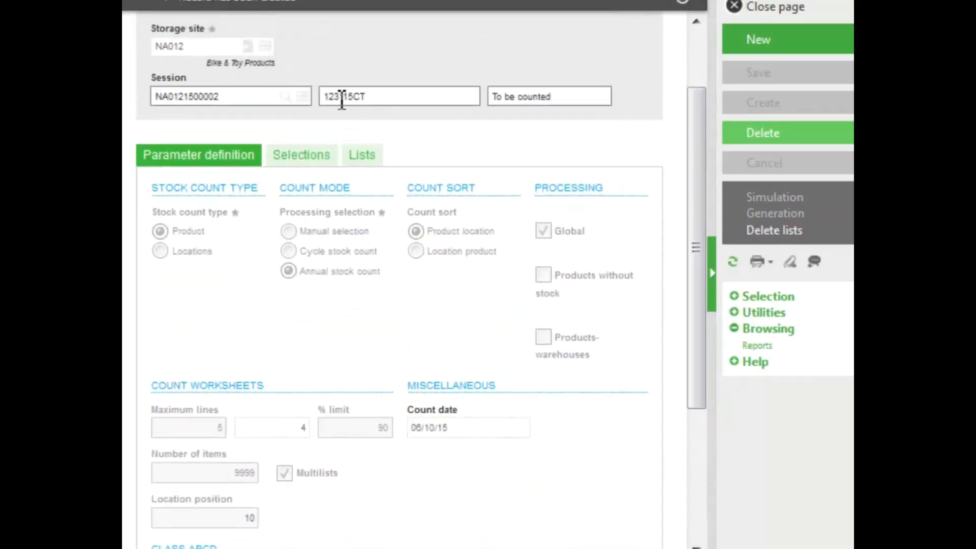
Show the Lists tab with the 14 generated count worksheets
{"action": "left_click", "coordinate": [298, 158]}
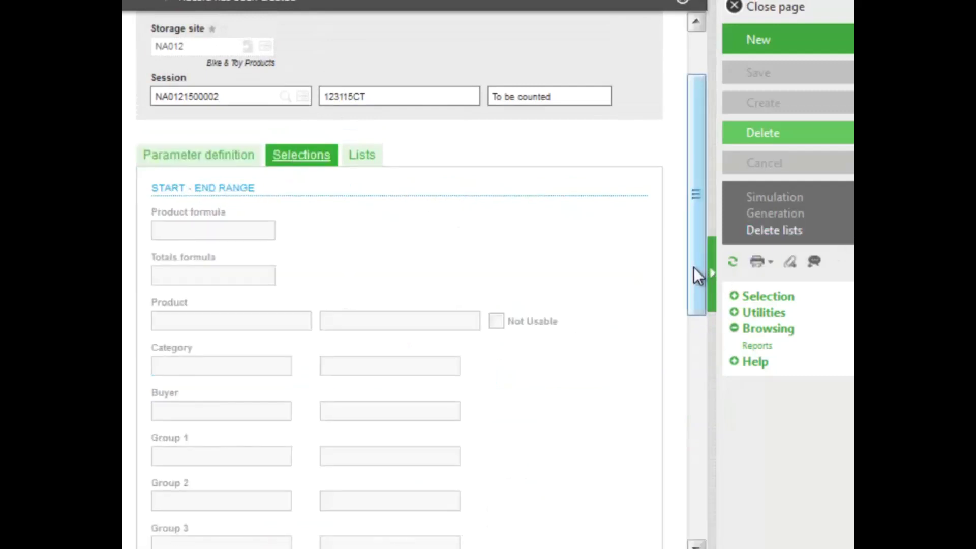
{"action": "left_click", "coordinate": [374, 158]}
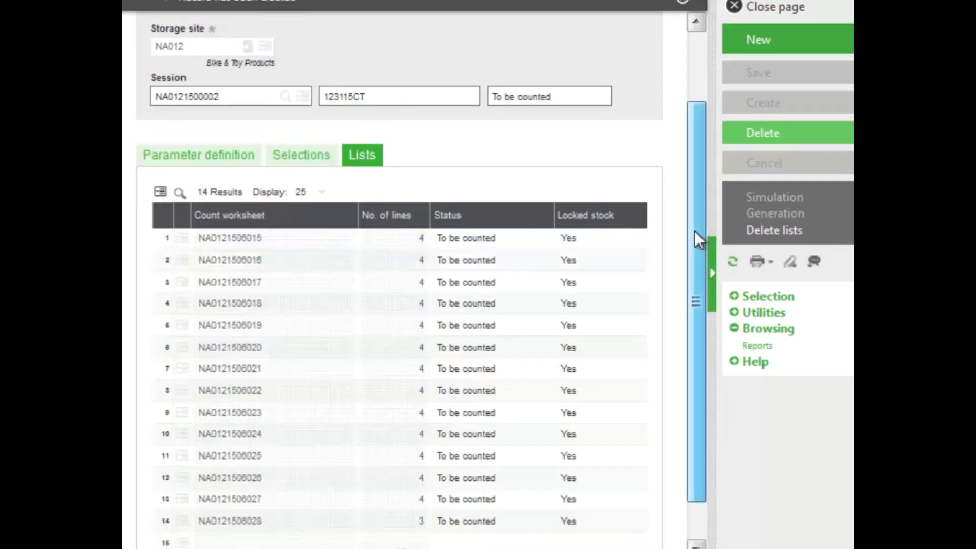
{"action": "left_click_drag", "start_coordinate": [694, 230], "coordinate": [717, 320]}
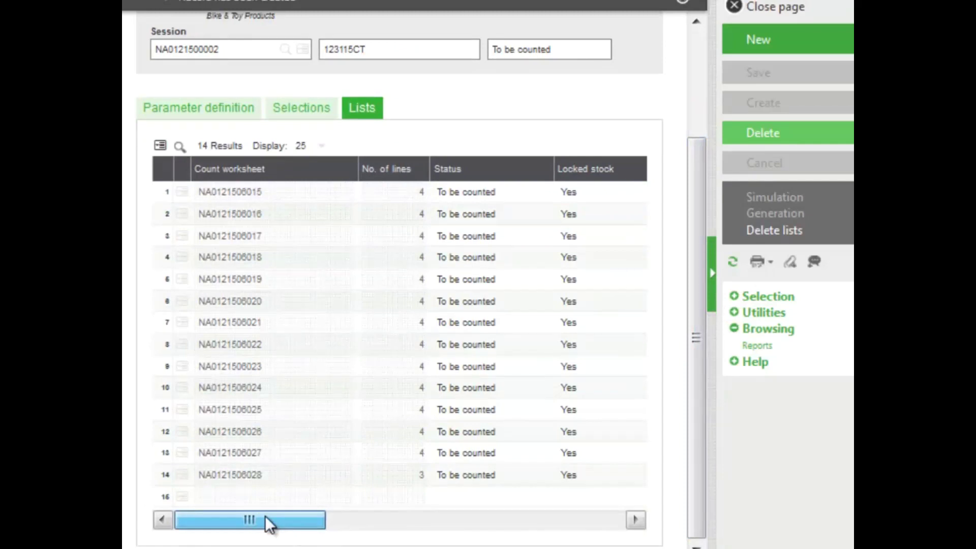
{"action": "left_click_drag", "start_coordinate": [286, 515], "coordinate": [317, 513]}
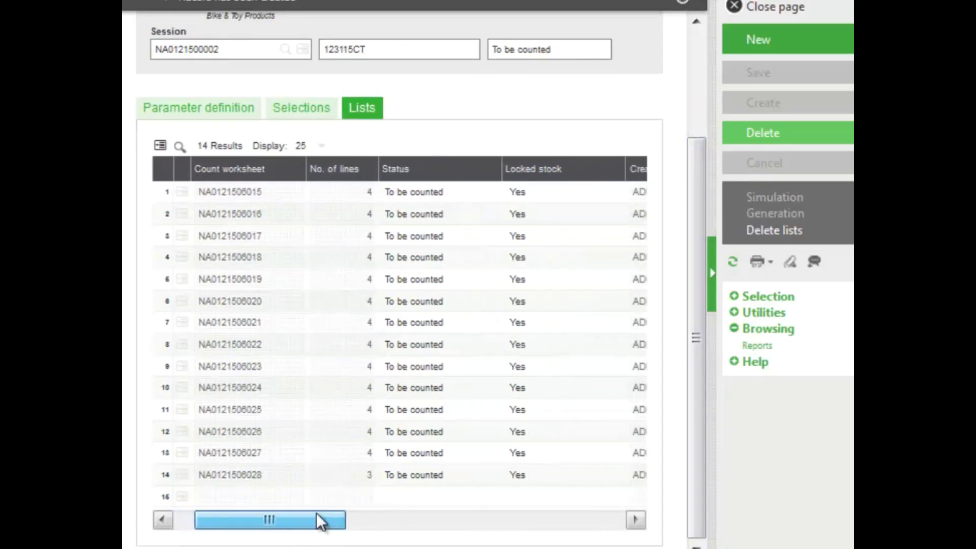
Scroll the worksheet grid through every column up to Last allocation and back
{"action": "left_click", "coordinate": [636, 519]}
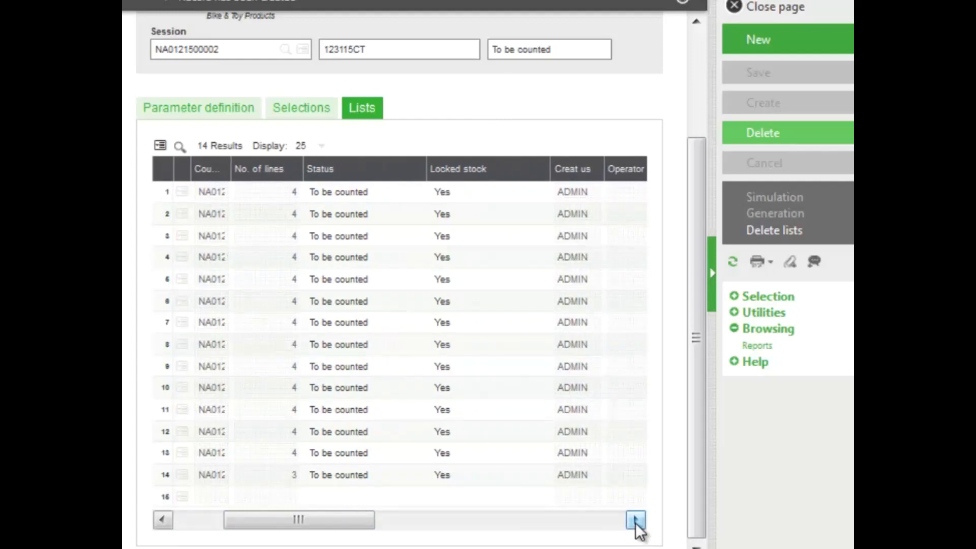
{"action": "left_click", "coordinate": [635, 520]}
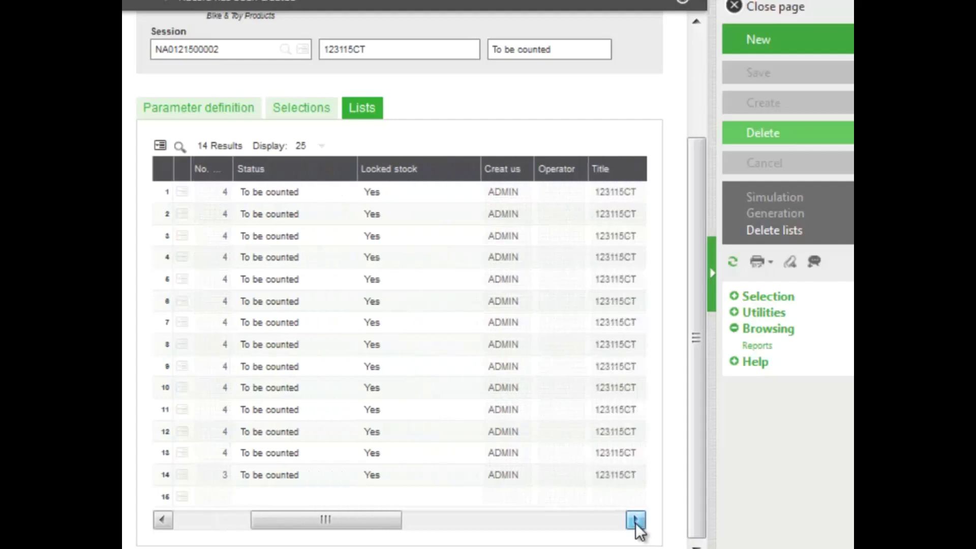
{"action": "left_click", "coordinate": [635, 520]}
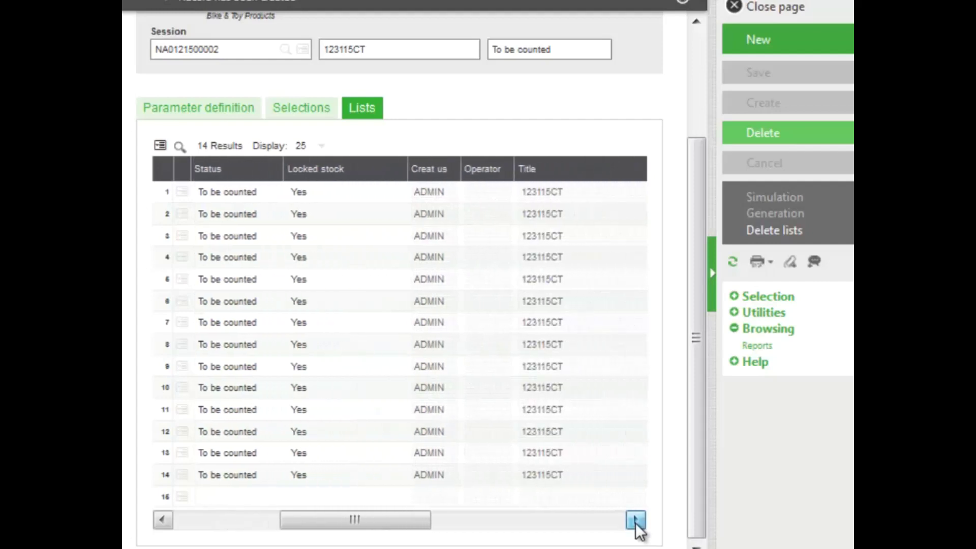
{"action": "left_click", "coordinate": [635, 520]}
{"action": "left_click", "coordinate": [636, 519]}
{"action": "left_click", "coordinate": [635, 519]}
{"action": "left_click", "coordinate": [635, 519]}
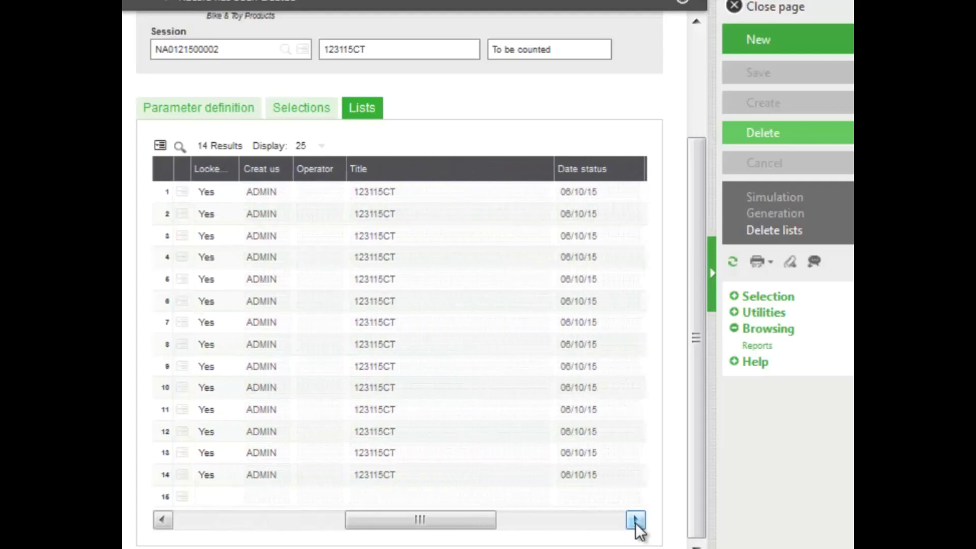
{"action": "left_click", "coordinate": [635, 520]}
{"action": "left_click", "coordinate": [635, 519]}
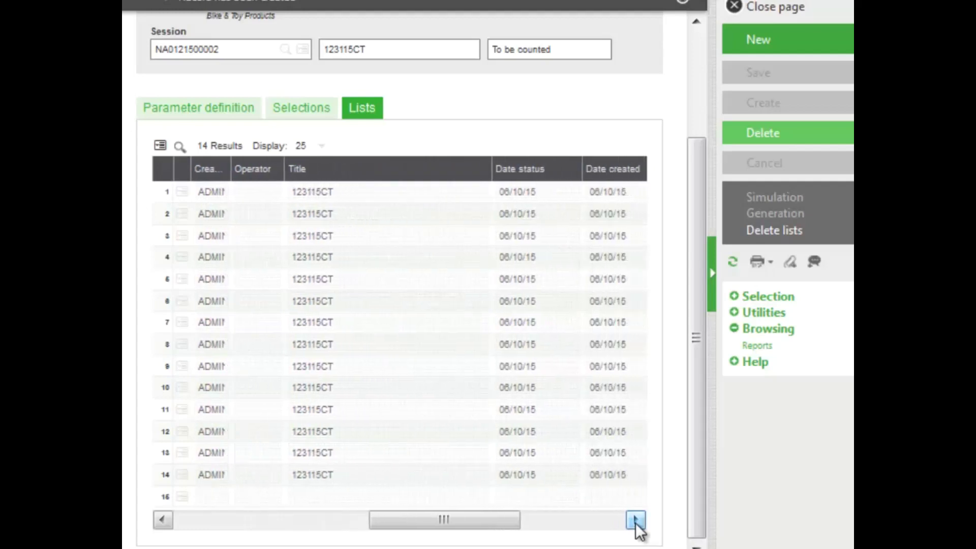
{"action": "left_click", "coordinate": [635, 520]}
{"action": "left_click", "coordinate": [636, 519]}
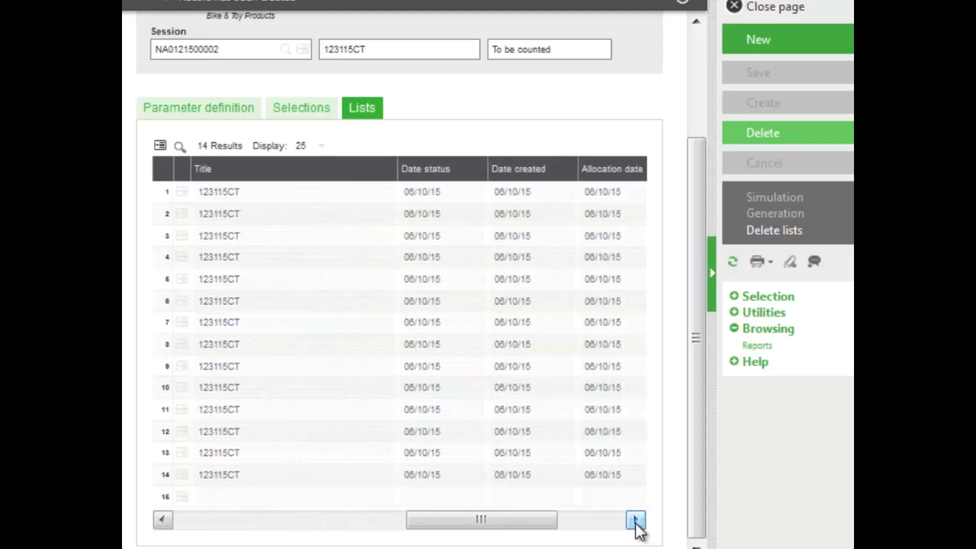
{"action": "left_click", "coordinate": [635, 519]}
{"action": "left_click", "coordinate": [636, 520]}
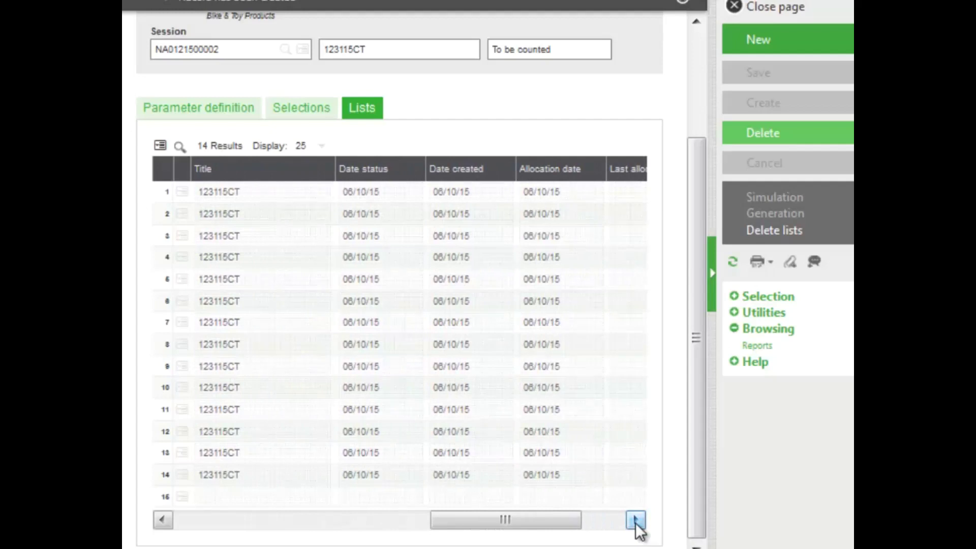
{"action": "left_click", "coordinate": [636, 519]}
{"action": "left_click", "coordinate": [636, 520]}
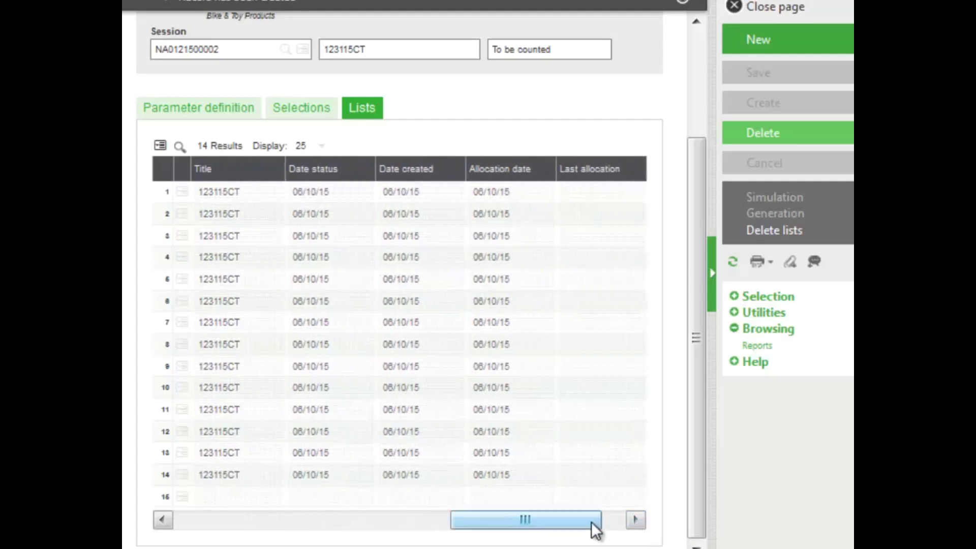
{"action": "left_click_drag", "start_coordinate": [591, 522], "coordinate": [189, 536]}
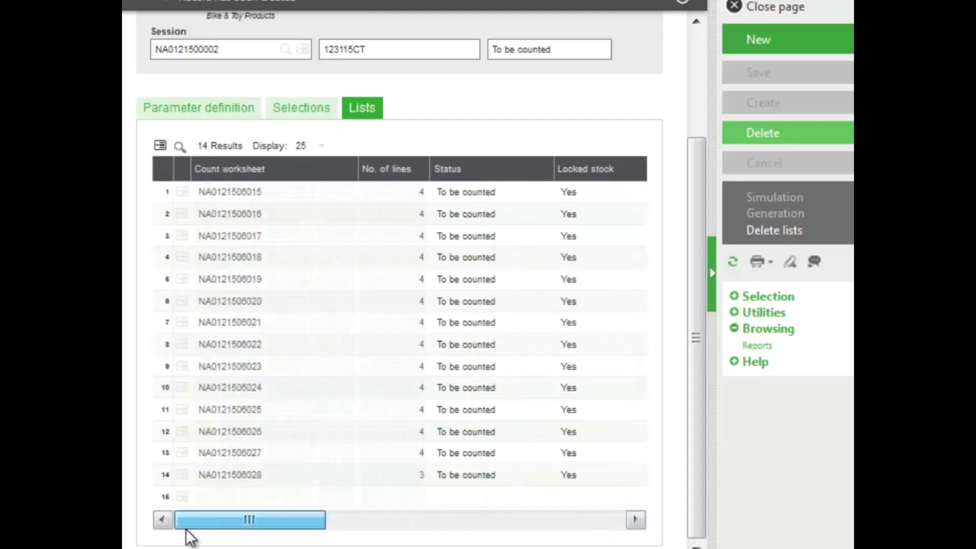
{"action": "left_click", "coordinate": [183, 194]}
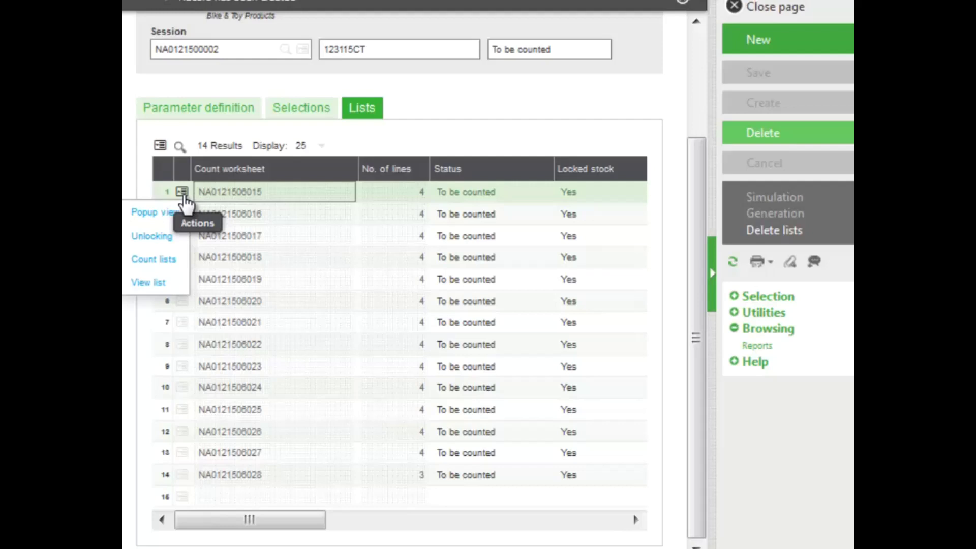
{"action": "left_click", "coordinate": [149, 282]}
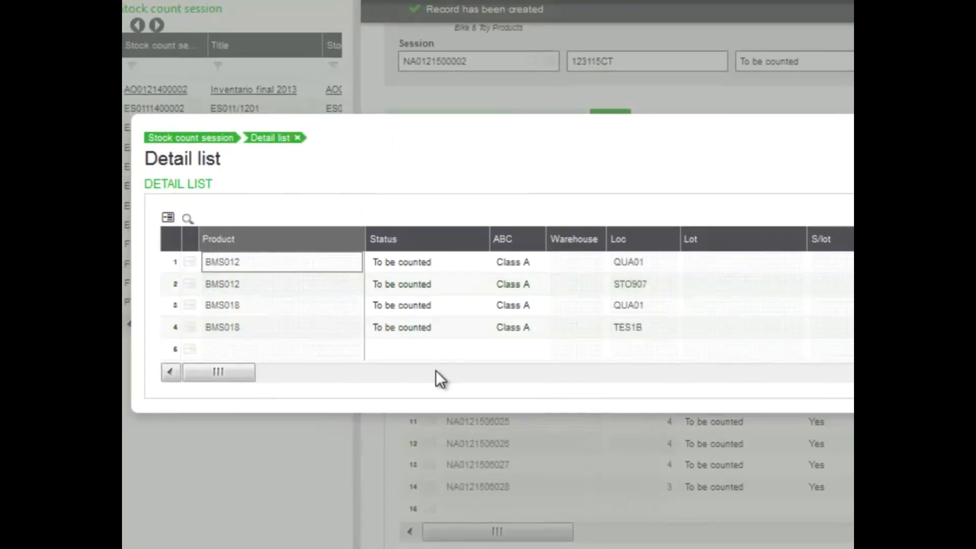
{"action": "left_click", "coordinate": [758, 290]}
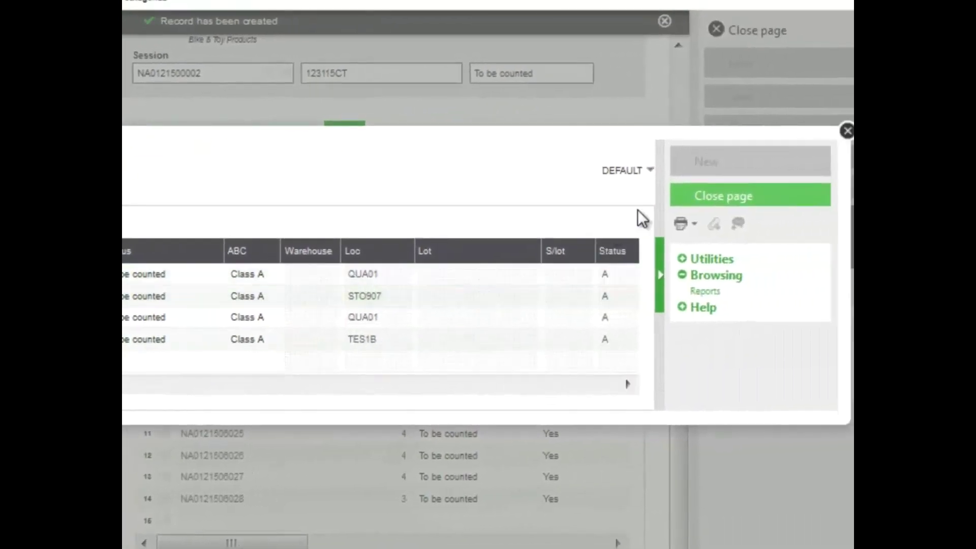
{"action": "left_click", "coordinate": [737, 197]}
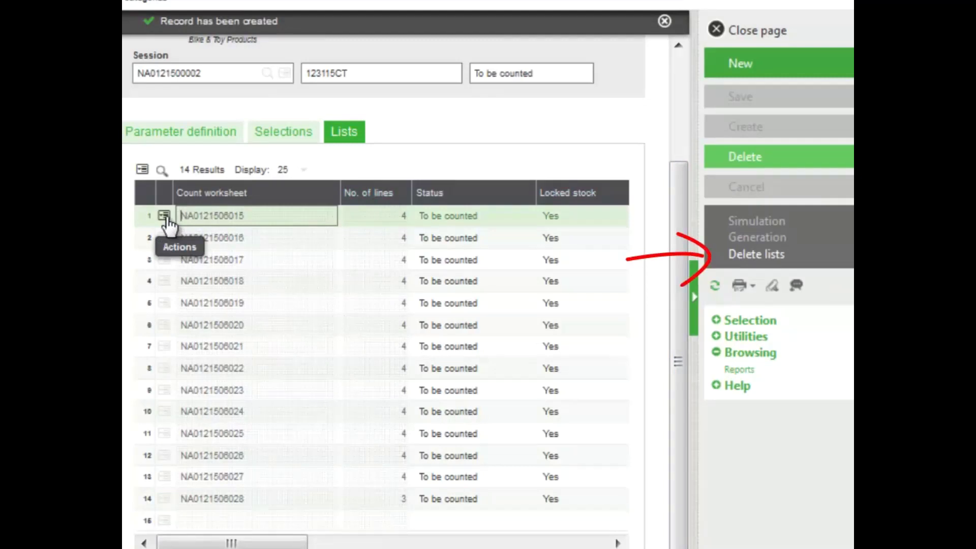
{"action": "left_click", "coordinate": [167, 216]}
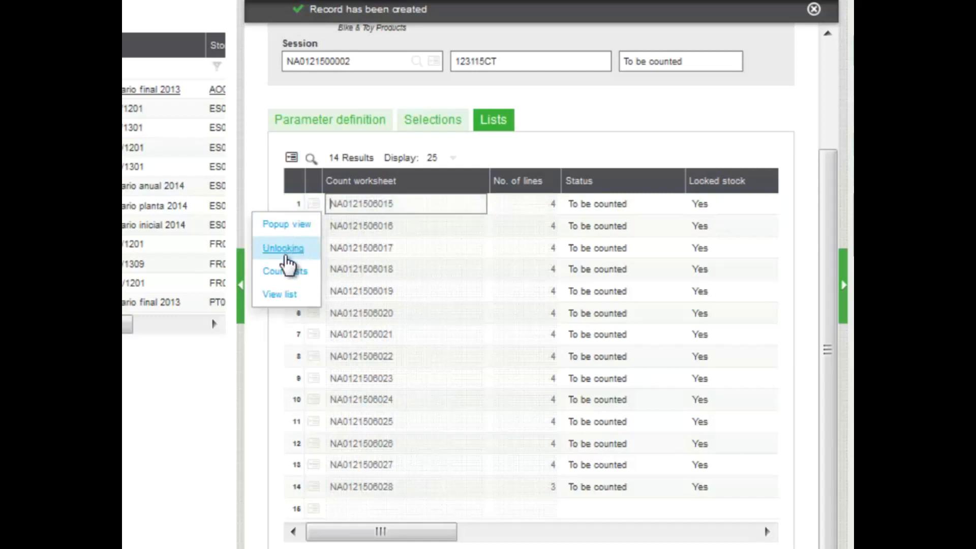
Open count entry for the first worksheet using the ALL Full entry transaction
{"action": "left_click", "coordinate": [283, 272]}
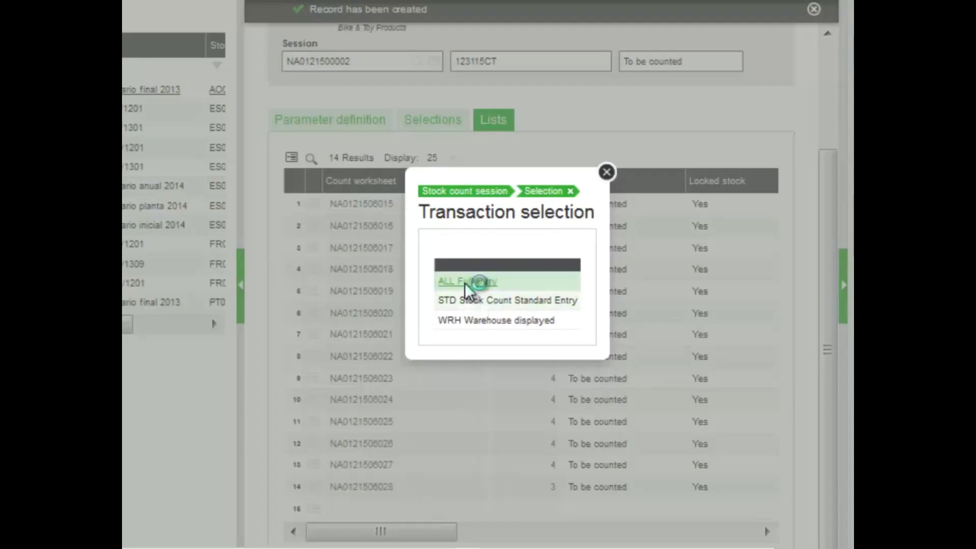
{"action": "left_click", "coordinate": [466, 285]}
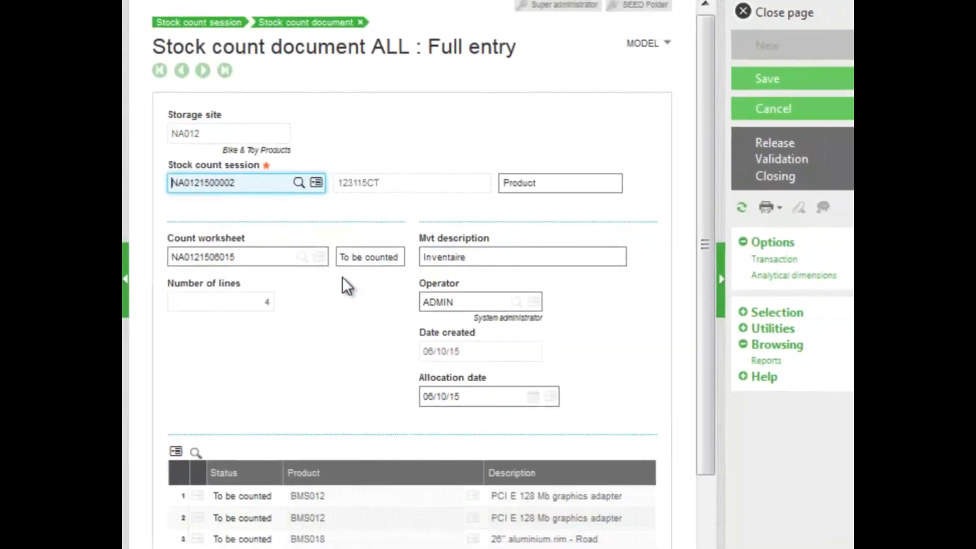
{"action": "left_click", "coordinate": [704, 283]}
{"action": "mouse_move", "coordinate": [704, 284]}
{"action": "left_mouse_down"}
{"action": "mouse_move", "coordinate": [704, 347]}
{"action": "mouse_move", "coordinate": [699, 281]}
{"action": "left_mouse_up"}
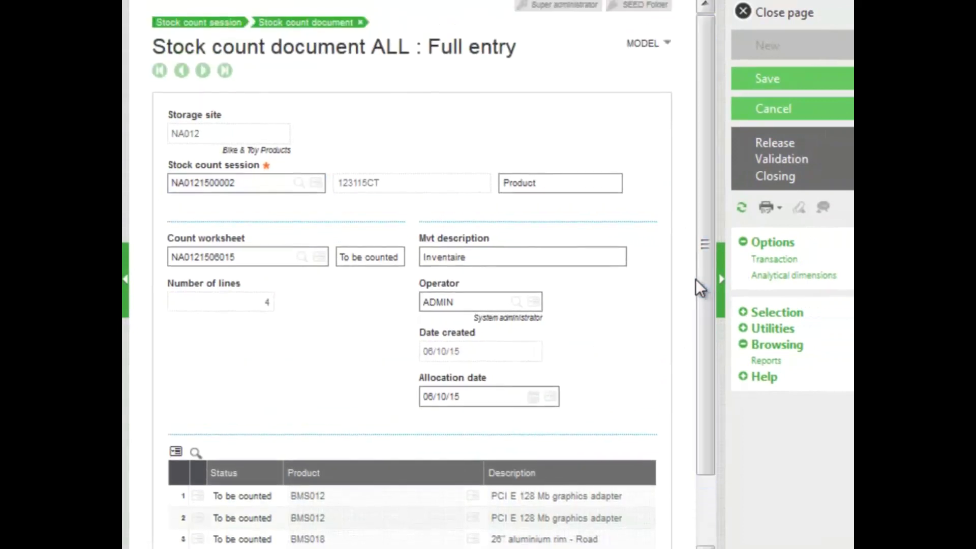
Leave count entry without saving and close the stock count session
{"action": "left_click", "coordinate": [779, 14]}
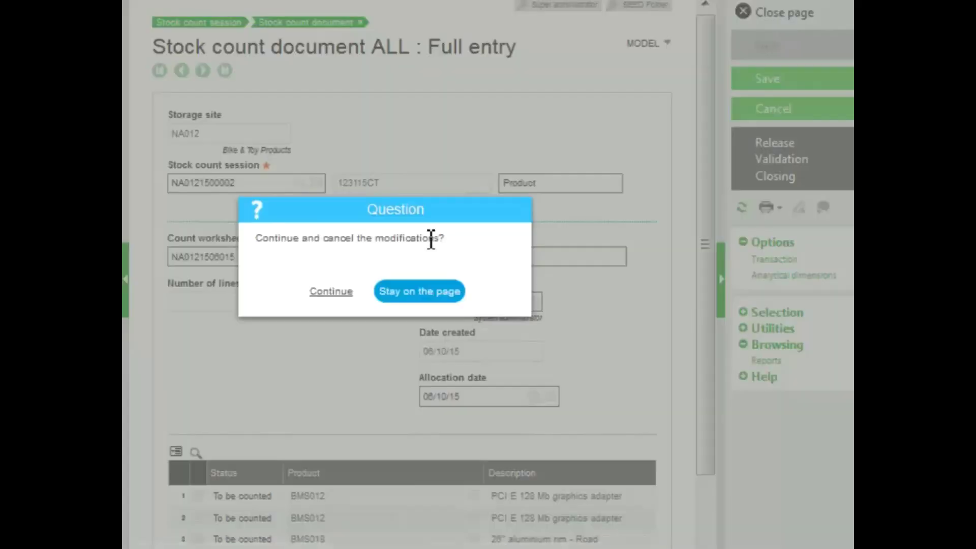
{"action": "left_click", "coordinate": [326, 298]}
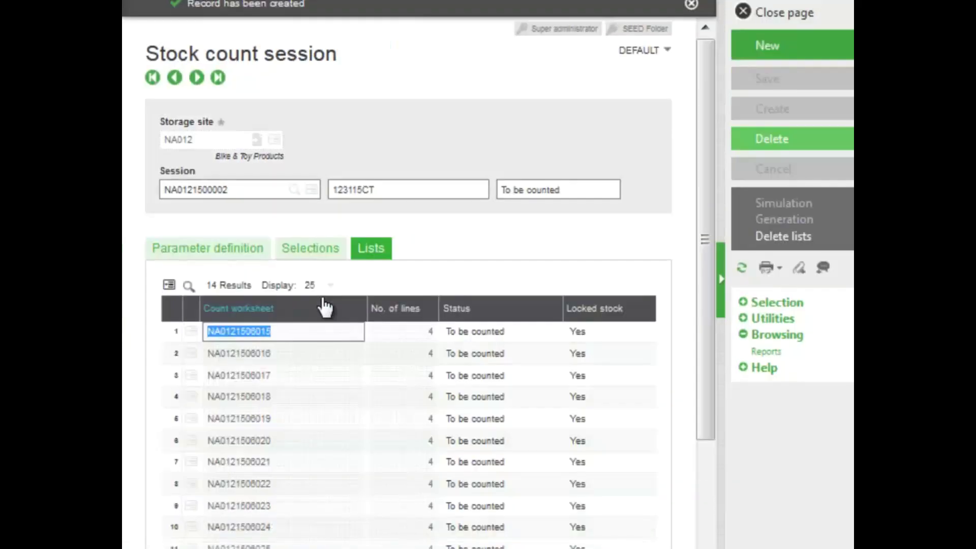
{"action": "left_click", "coordinate": [787, 19]}
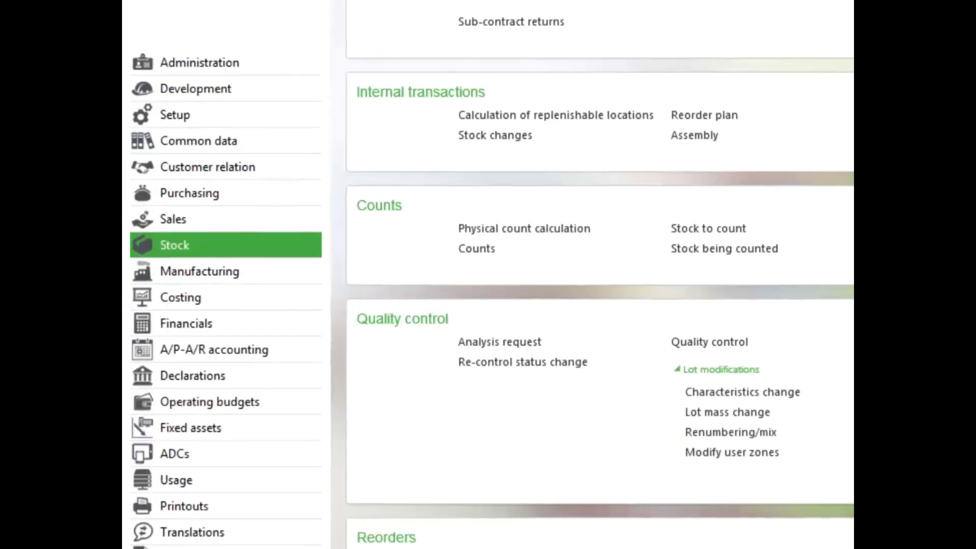